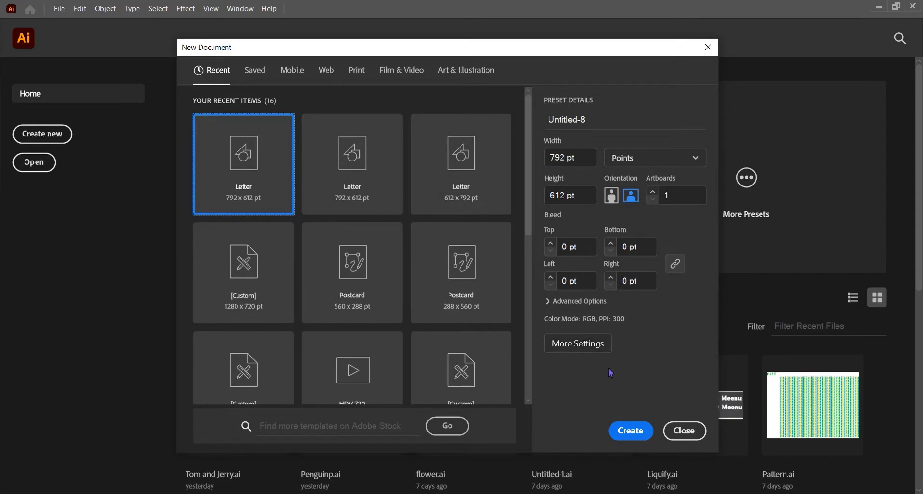
- Create a new 792 x 612 pt Letter landscape document named Flower with RGB color mode
left_click(573, 350)
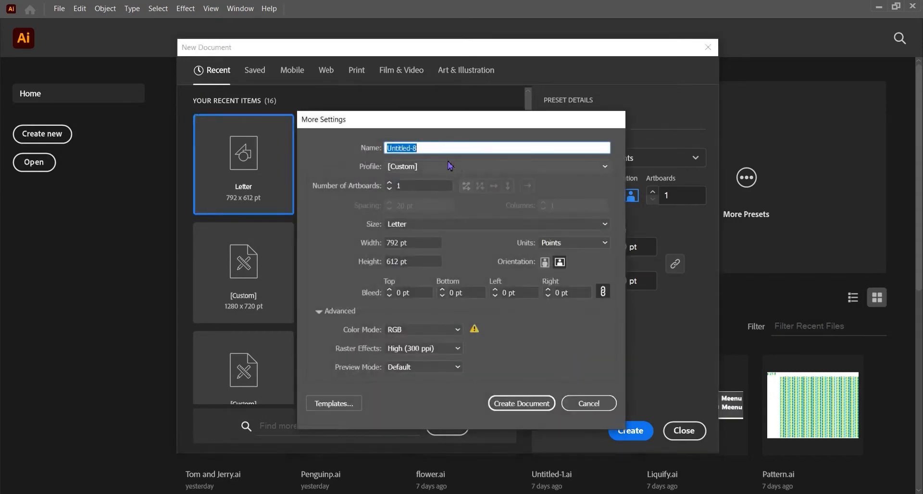
left_click(437, 146)
left_click_drag(436, 146, 378, 157)
key("BackSpace")
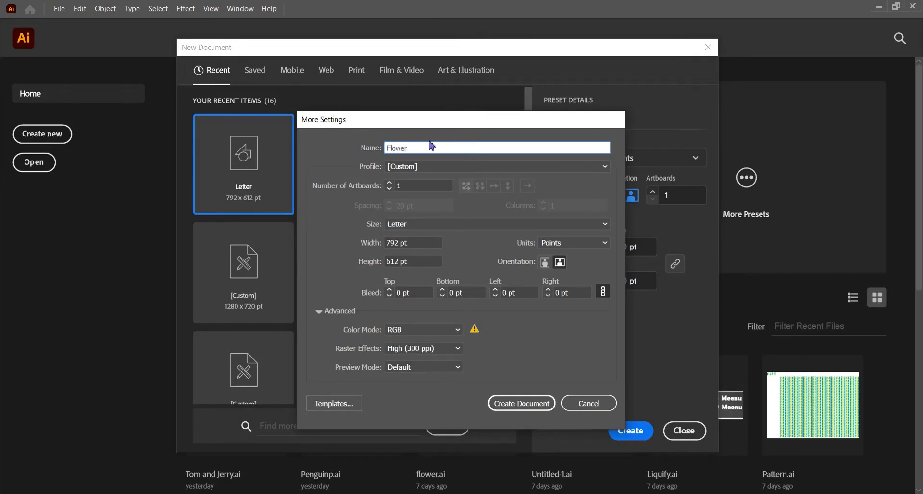
left_click(420, 332)
left_click(412, 356)
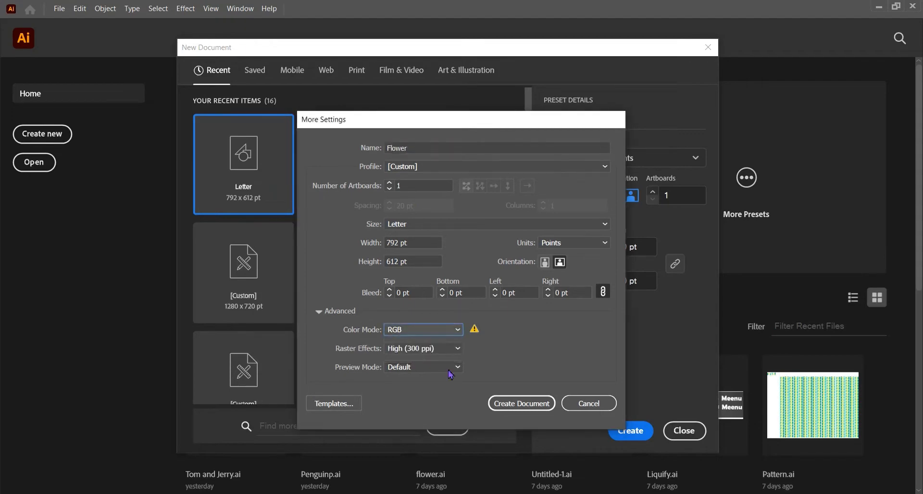
left_click(531, 404)
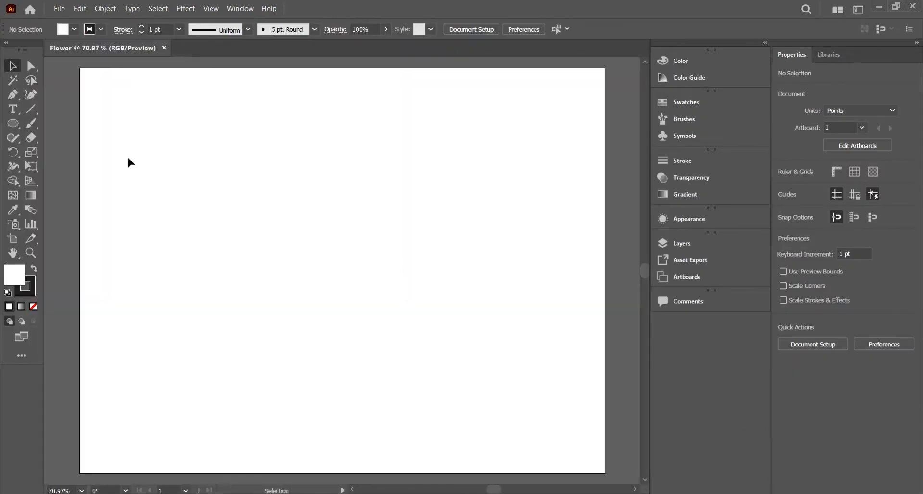
- Activate the Ellipse tool and set the stroke to none
left_click(13, 125)
left_click(17, 133)
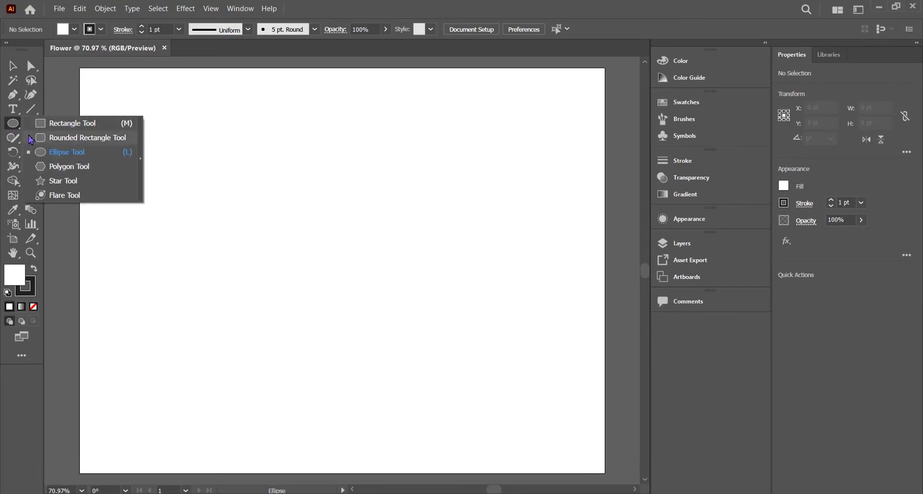
left_click(57, 156)
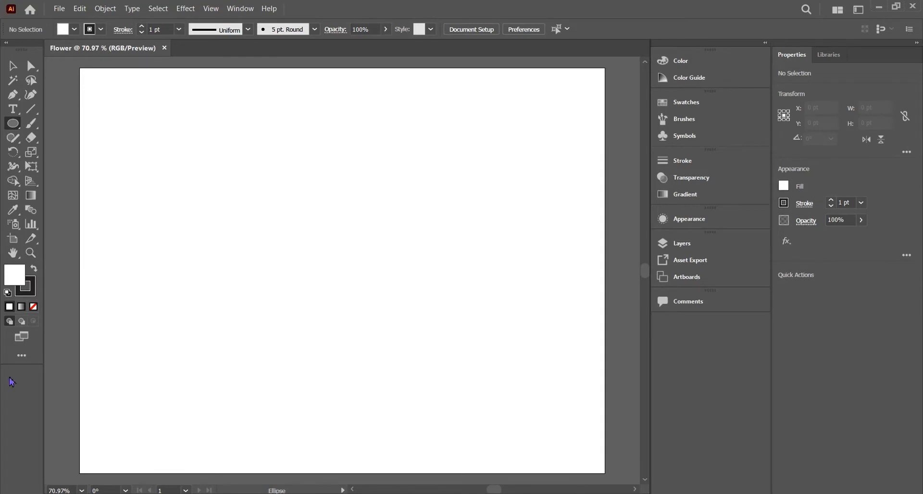
left_click(31, 282)
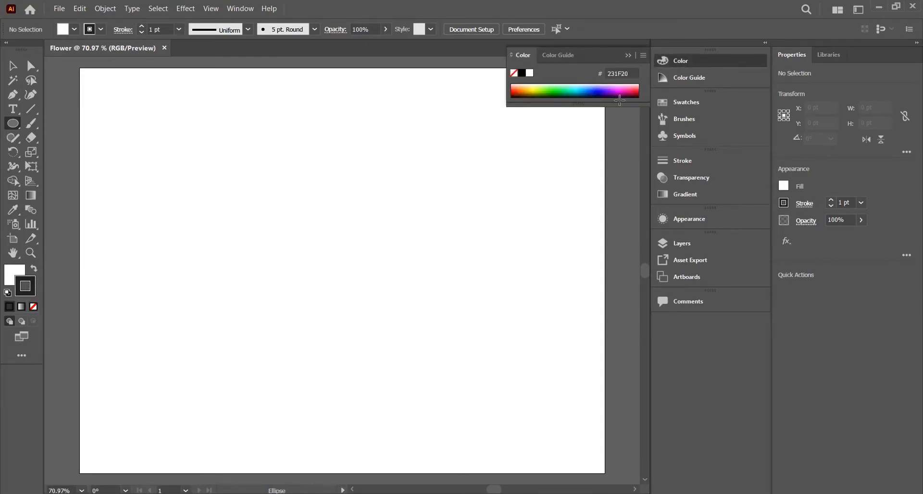
left_click(514, 74)
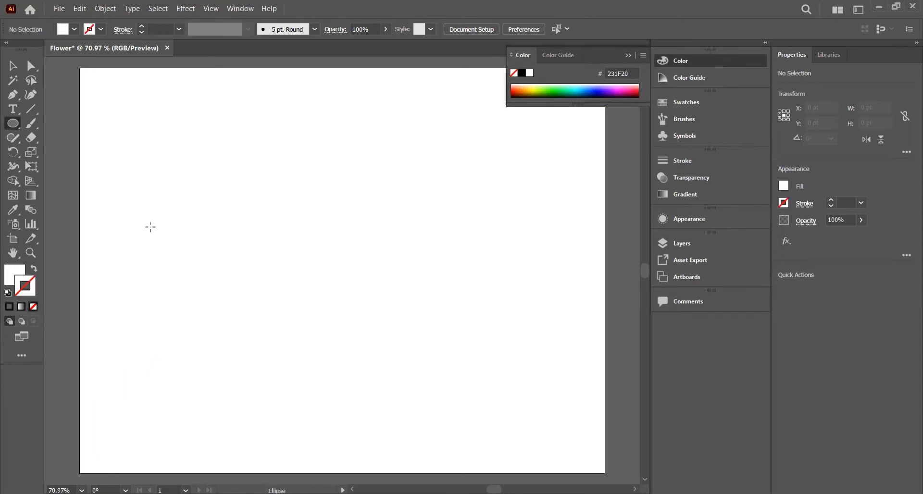
- Try several purple shades from the color spectrum for the fill, ending with #7700AA
left_click(9, 274)
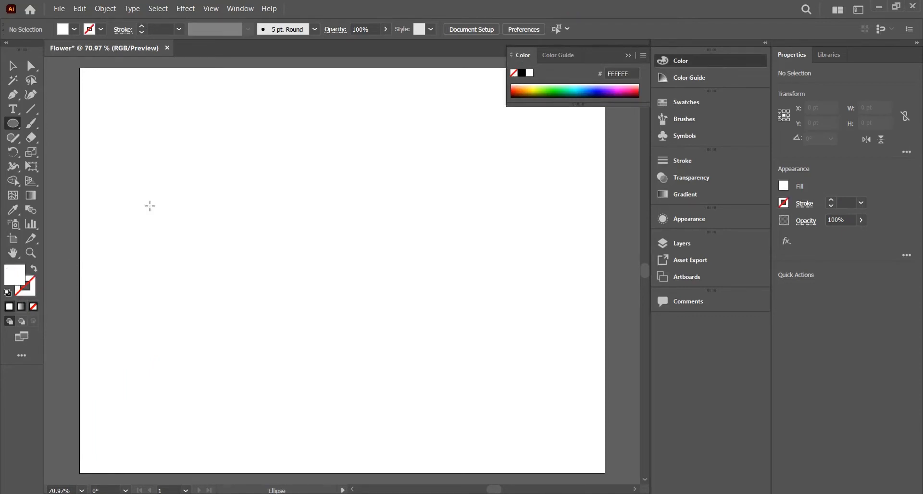
left_click(617, 87)
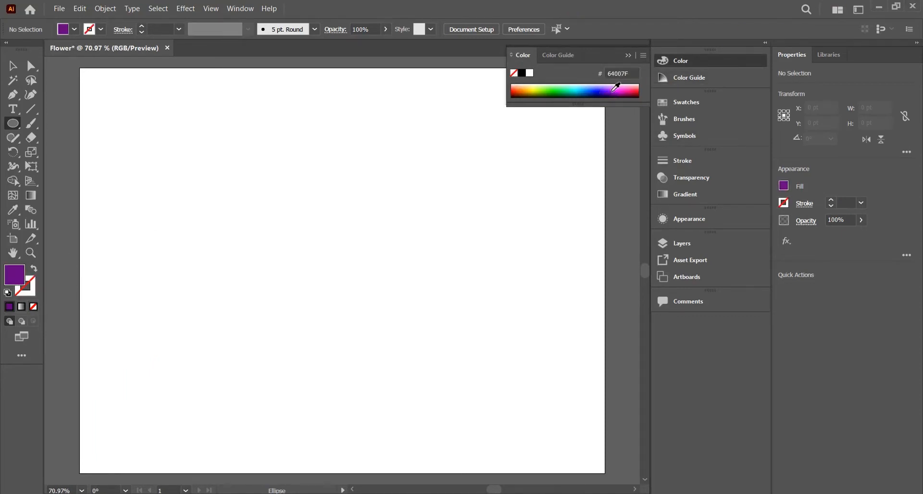
left_click(611, 86)
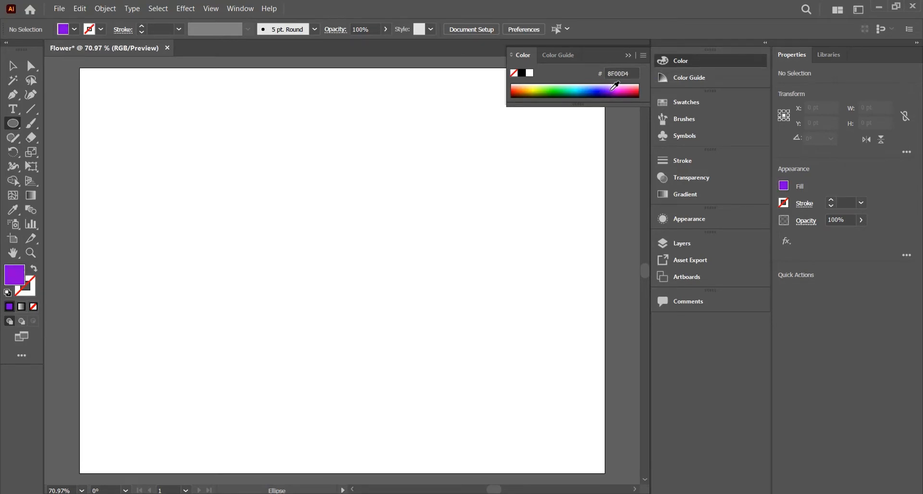
left_click(613, 91)
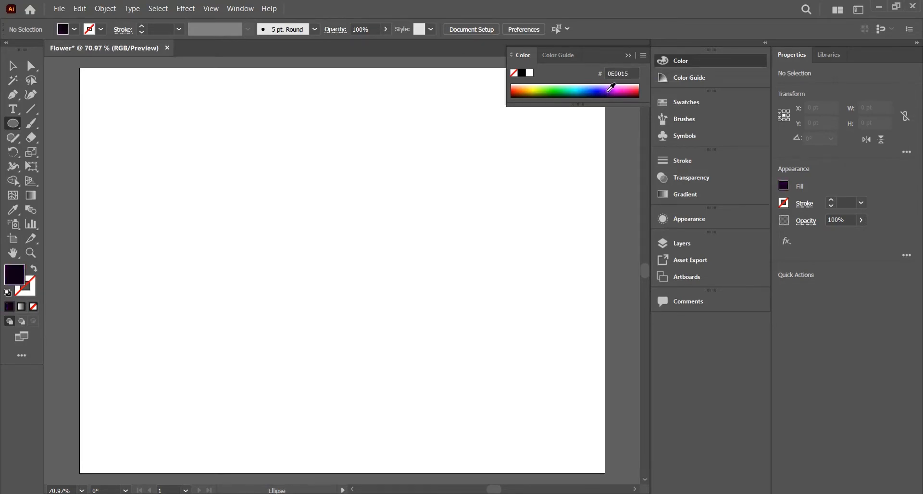
left_click_drag(611, 87, 616, 89)
- Set the fill to the dark purple #380055
left_click(785, 187)
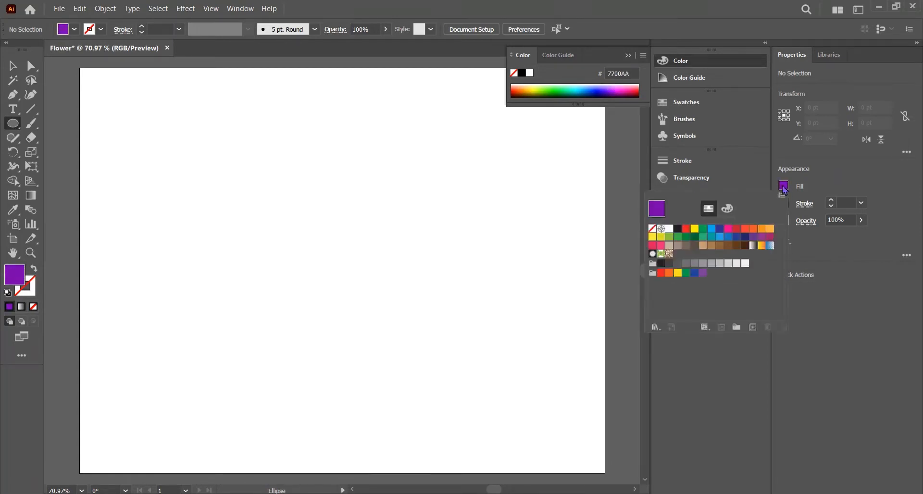
left_click(752, 237)
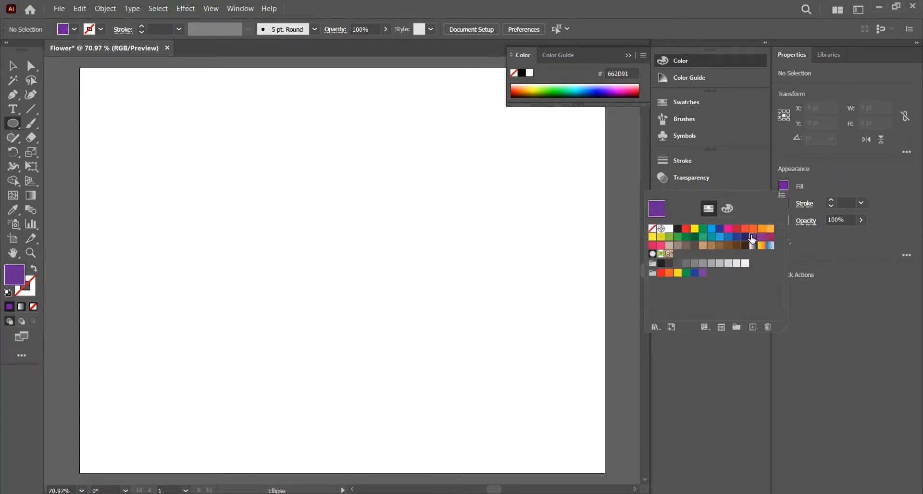
left_click(727, 208)
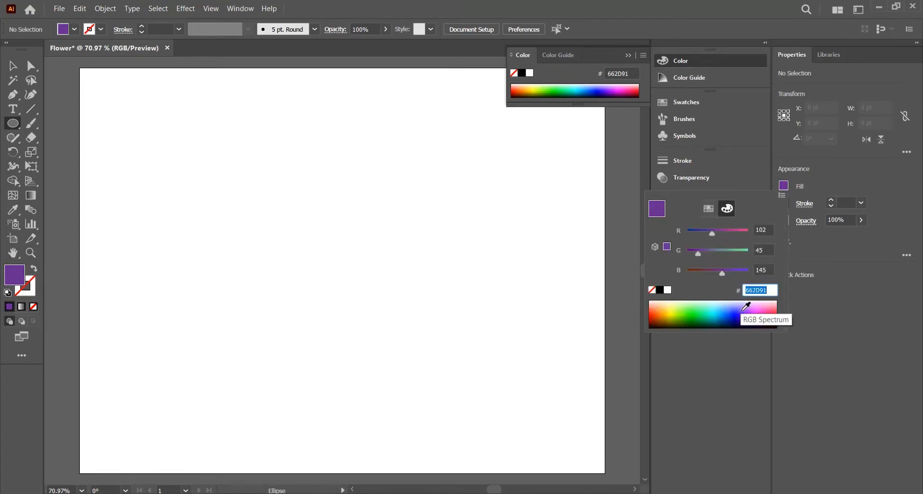
left_click_drag(743, 309, 752, 322)
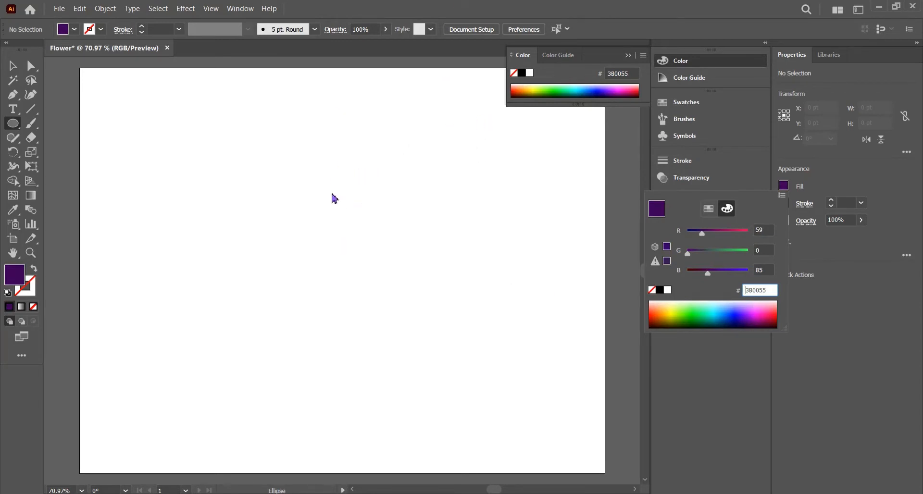
left_click(371, 214)
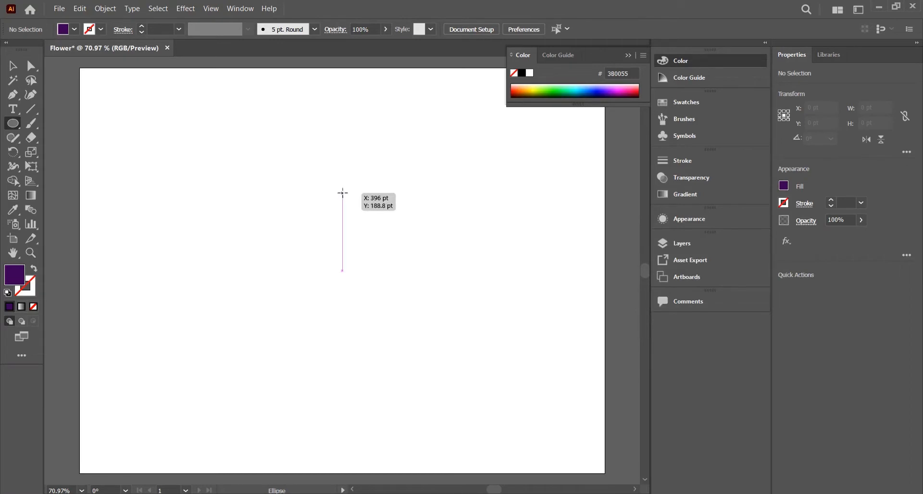
- Draw a circle about 181 pt in diameter and place it in the lower middle of the artboard
left_click_drag(342, 193, 445, 284)
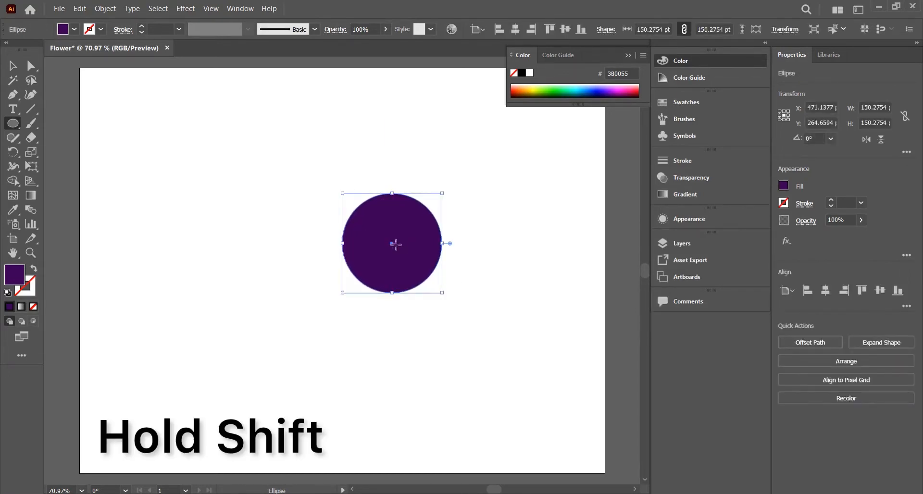
left_click_drag(391, 244, 356, 193)
left_click_drag(406, 245, 426, 264)
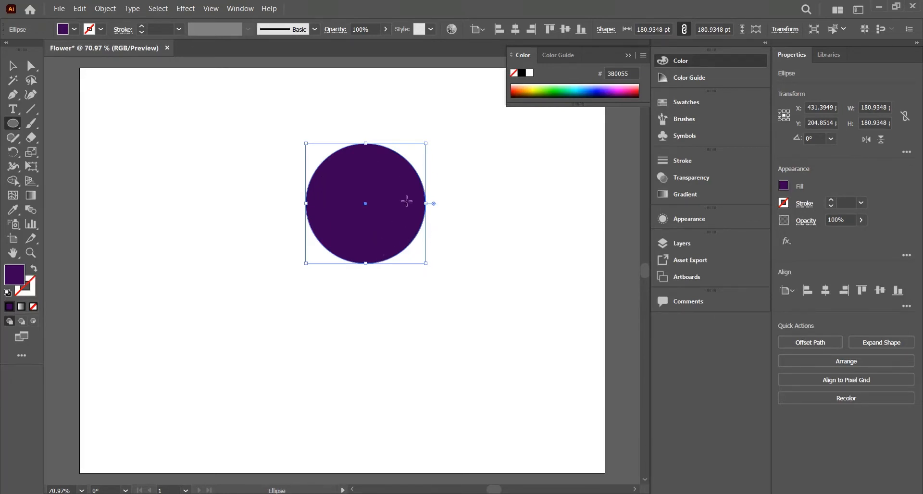
left_click_drag(368, 210, 406, 371)
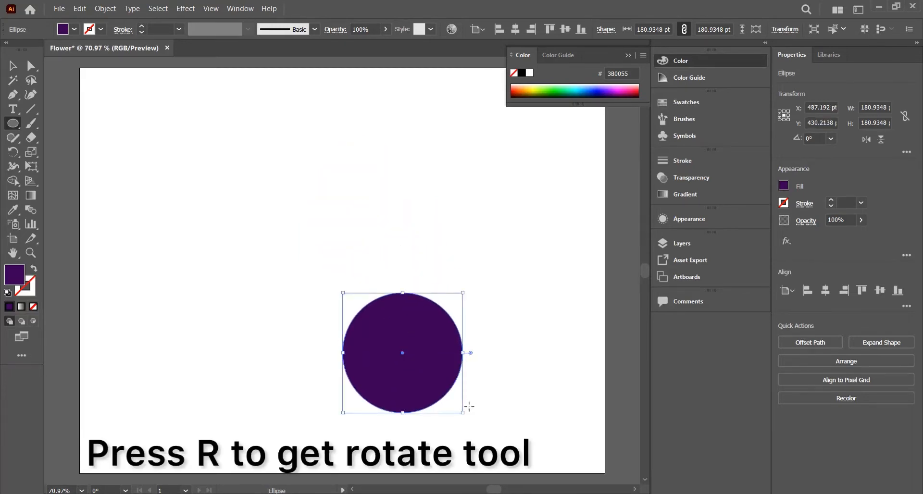
- Make a copy of the circle rotated 60° about its top anchor point
key("r")
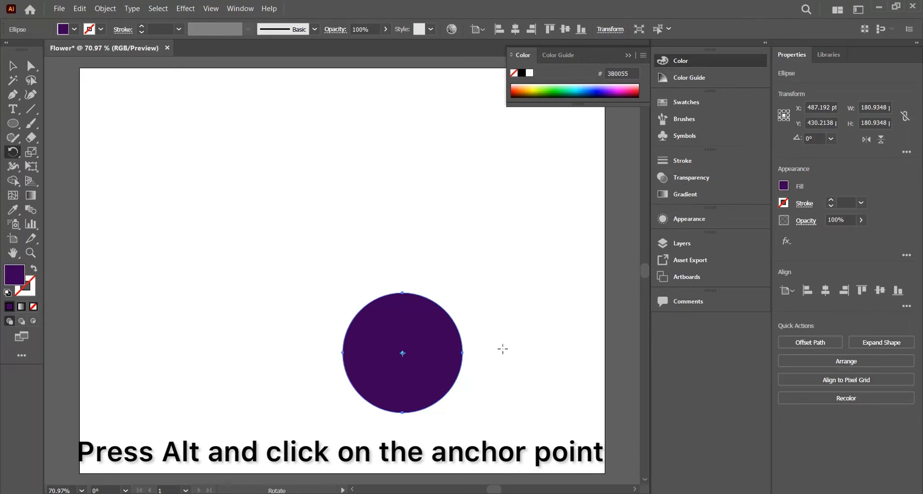
left_click(403, 292, "alt")
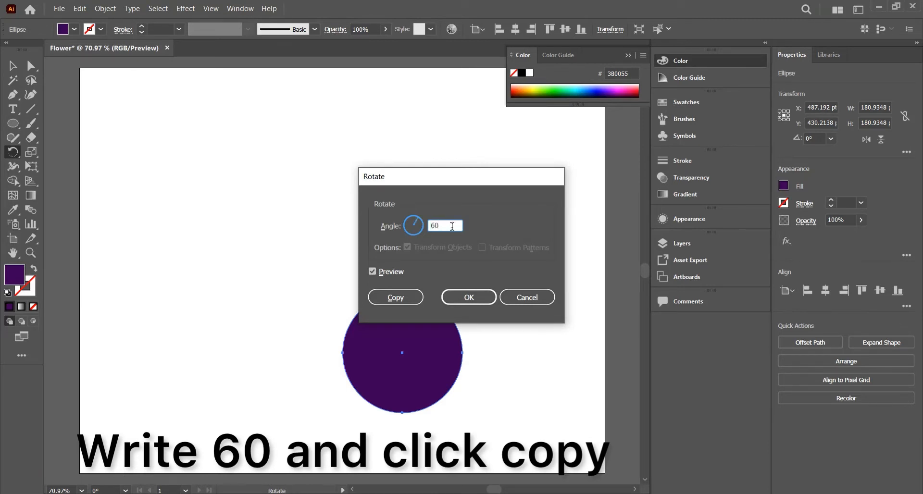
left_click(395, 297)
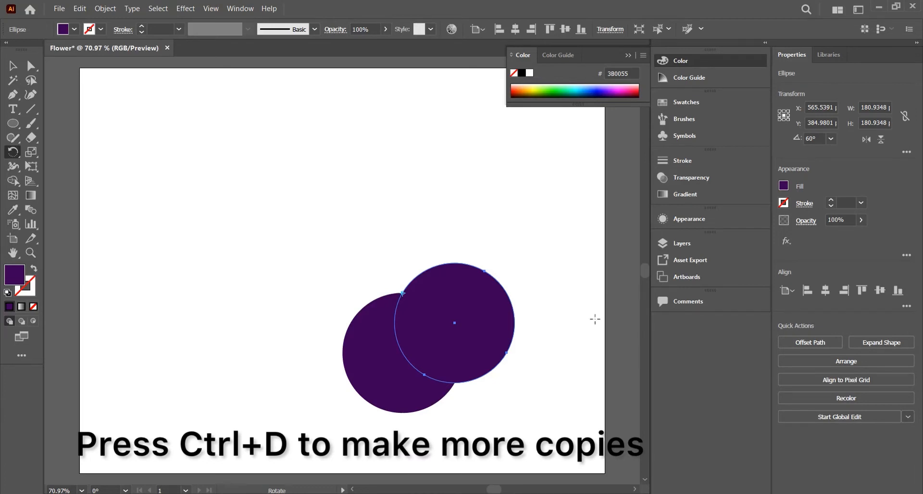
- Repeat the rotated copy until six overlapping circles form a full ring, undoing the surplus copy
key("ctrl+d")
key("ctrl+d")
key("ctrl+d")
key("ctrl+d")
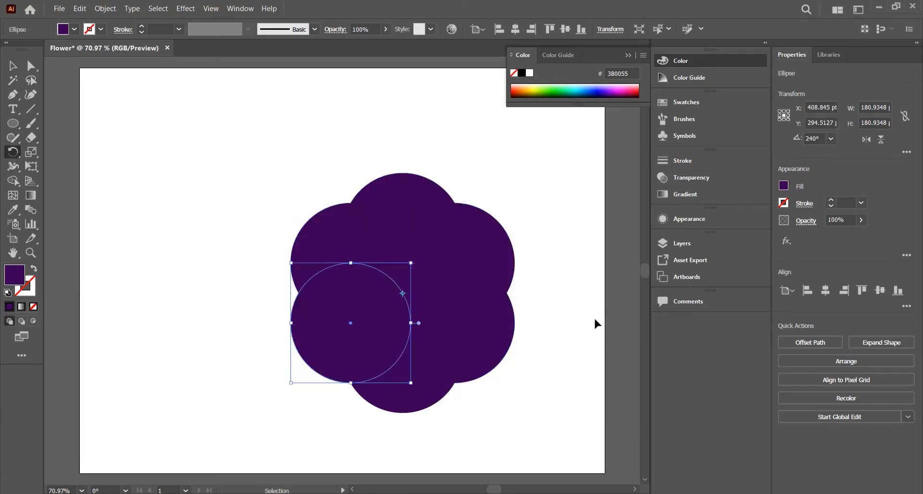
key("ctrl+d")
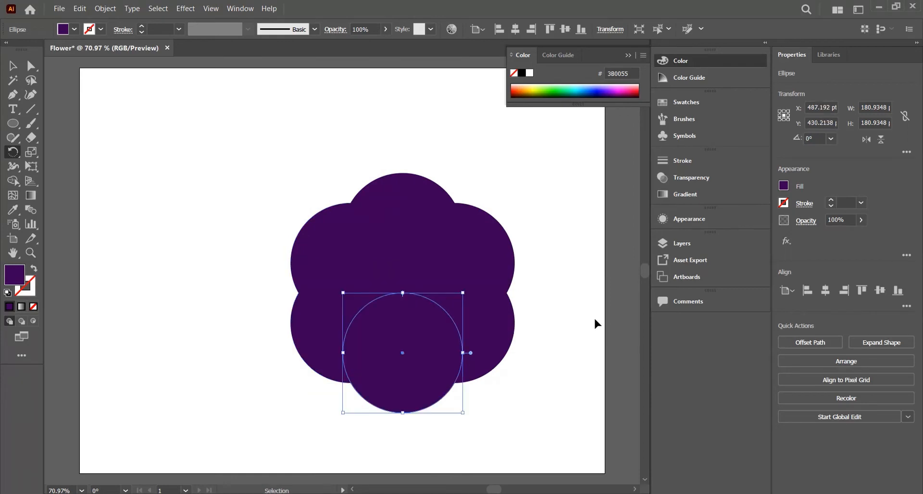
key("ctrl+z")
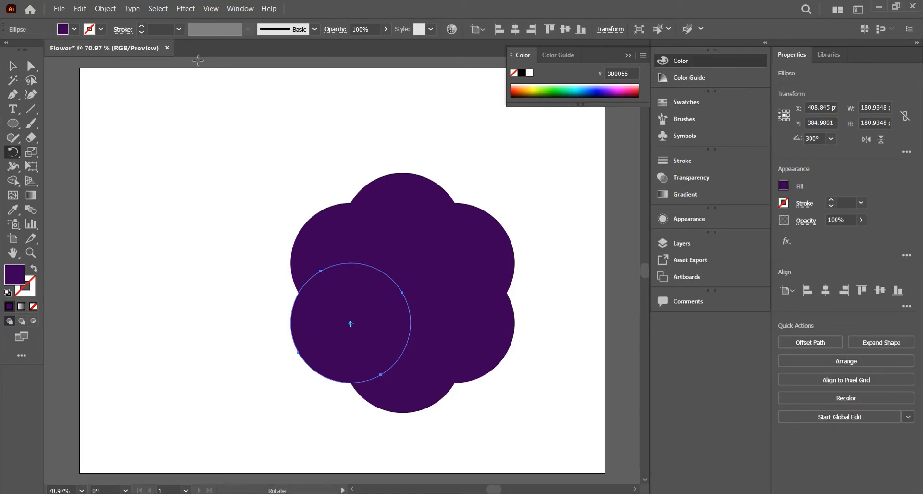
- Select all six circles, scale them to about 398 x 426 pt overall and move them to the artboard's centre
left_click(13, 66)
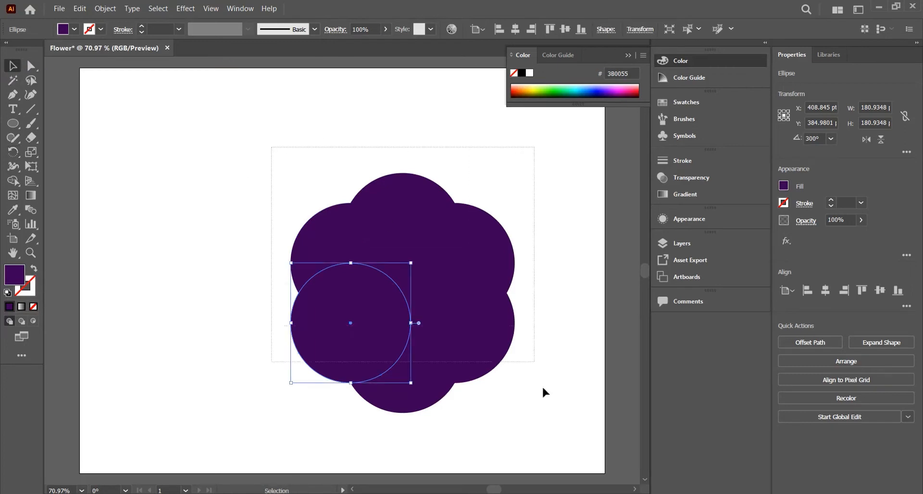
left_click_drag(543, 388, 552, 436)
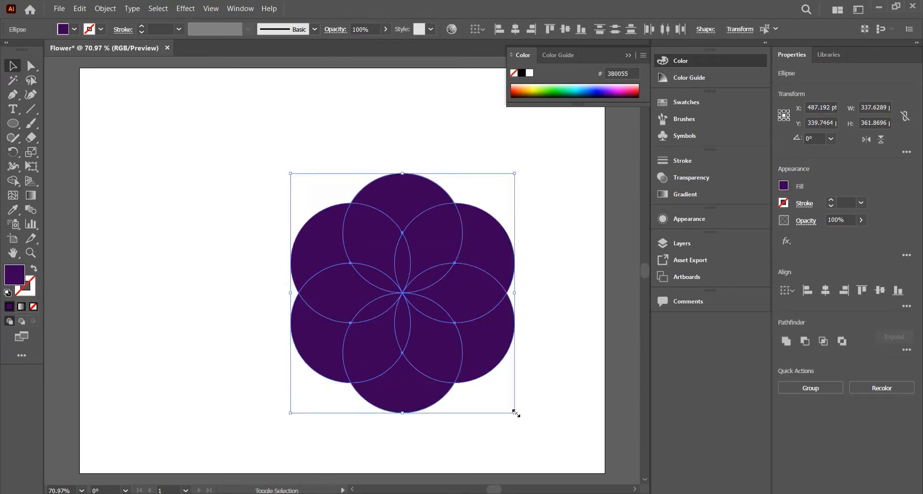
left_click_drag(516, 413, 588, 455)
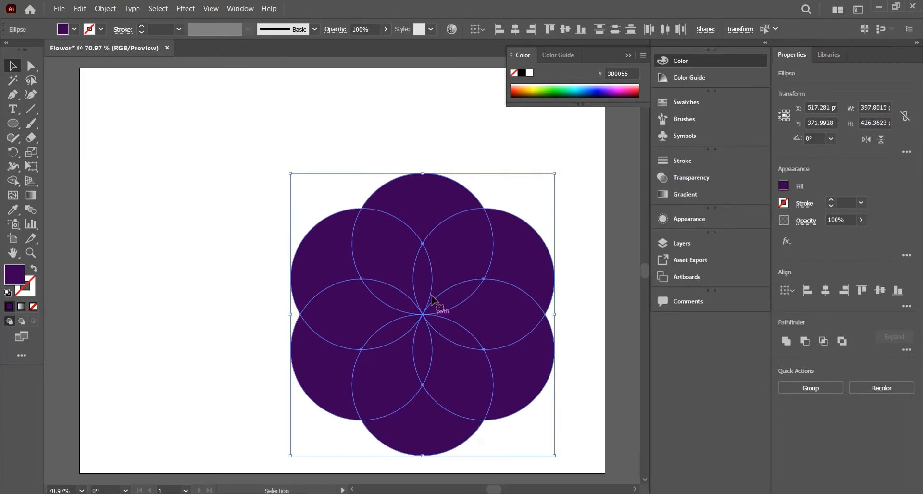
left_click_drag(449, 174, 375, 120)
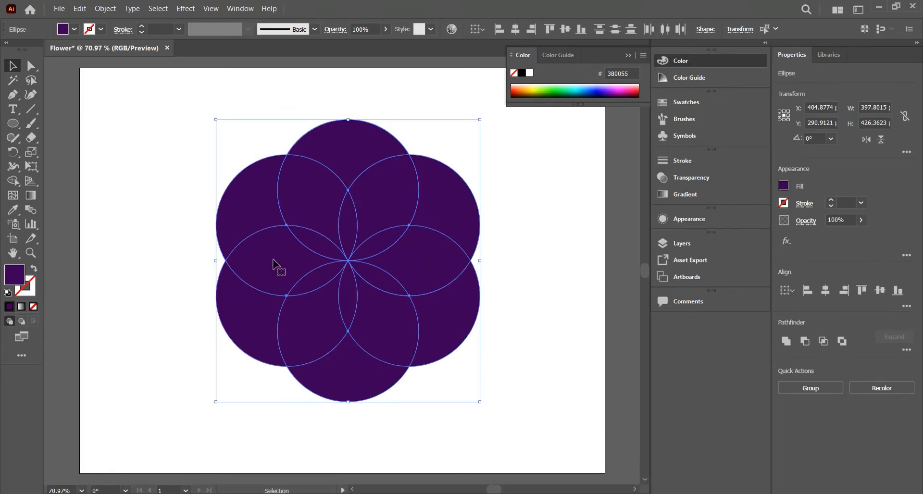
- Remove the six outermost crescent regions from the overlapping circles with the Shape Builder tool, leaving six wide pointed petals
left_click(13, 181)
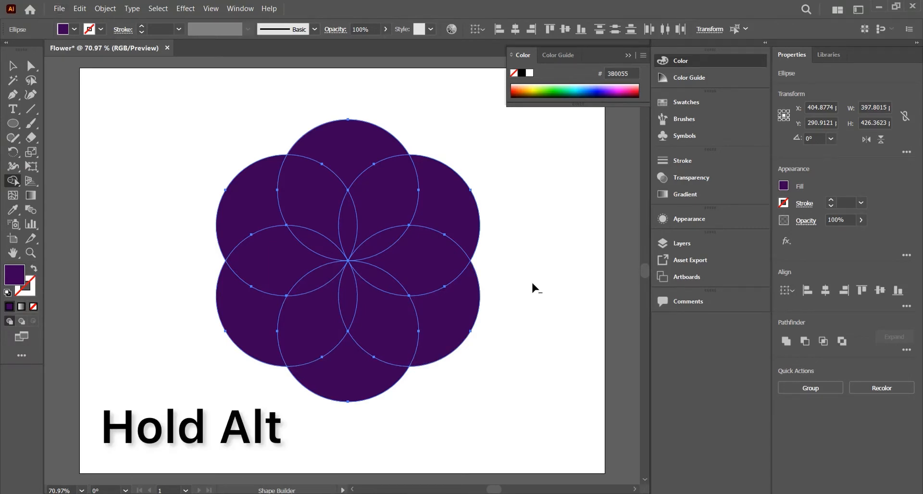
left_click(463, 314, "alt")
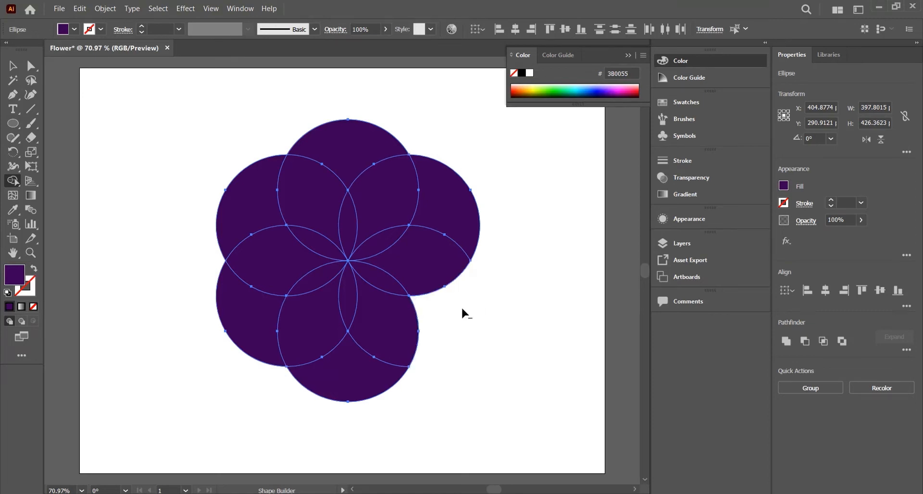
left_click(456, 206, "alt")
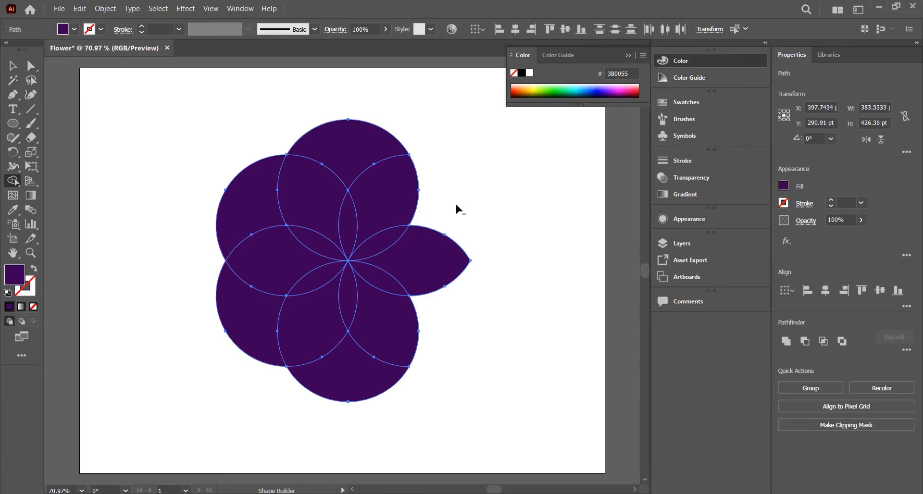
left_click(330, 150, "alt")
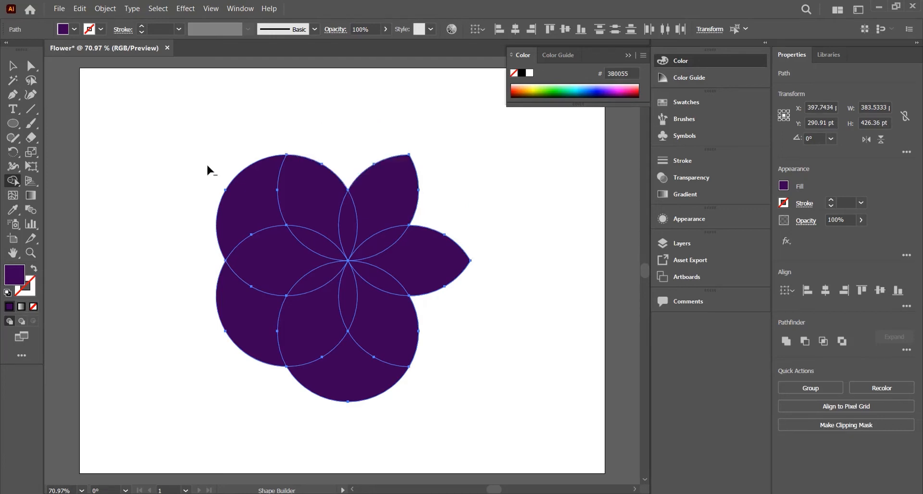
left_click(237, 200, "alt")
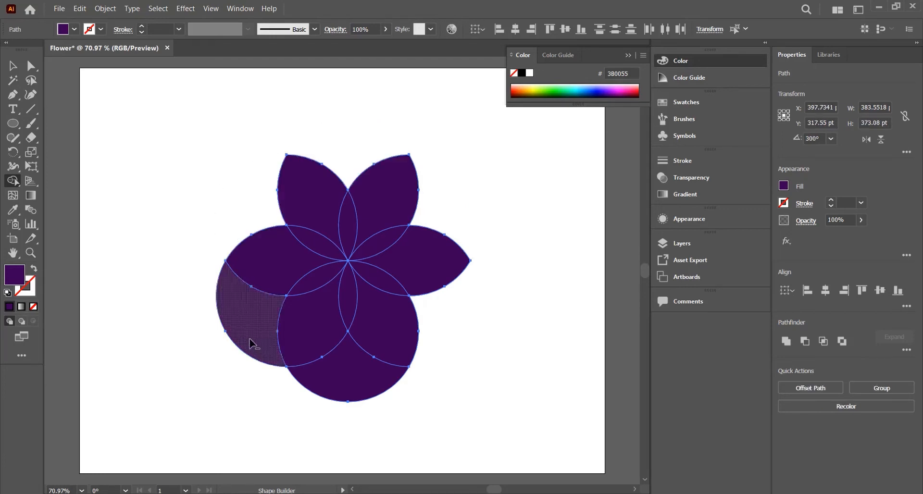
left_click(252, 340, "alt")
left_click(336, 389, "alt")
- Remove the six remaining outer regions between the central overlaps with the Shape Builder, leaving only six slim petals
left_click(318, 339, "alt")
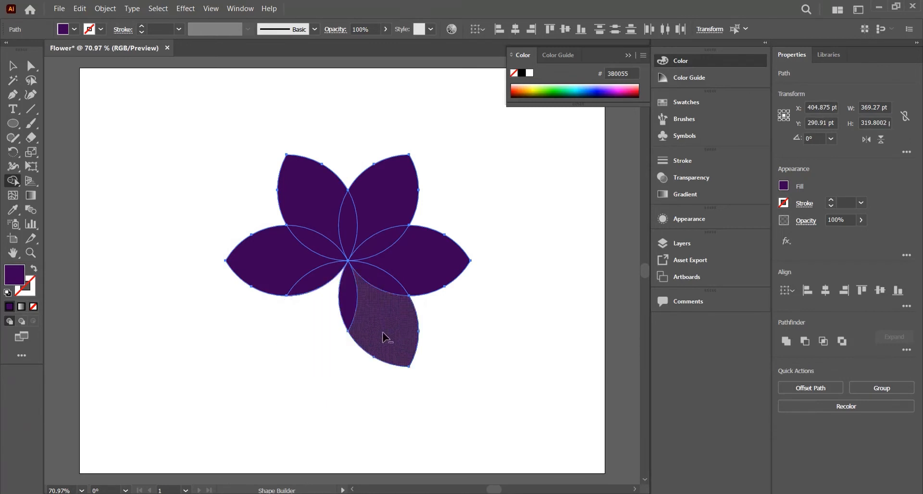
left_click(382, 336, "alt")
left_click(439, 274, "alt")
left_click(406, 196, "alt")
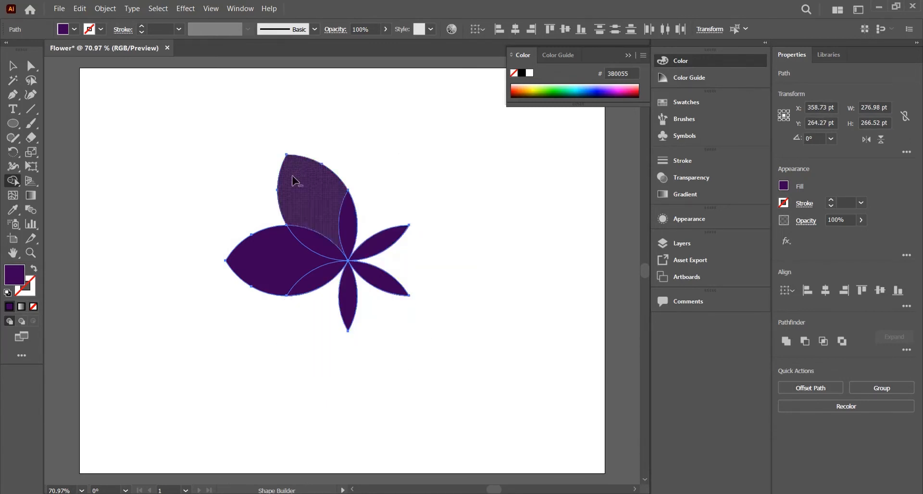
left_click(295, 179, "alt")
left_click(255, 254, "alt")
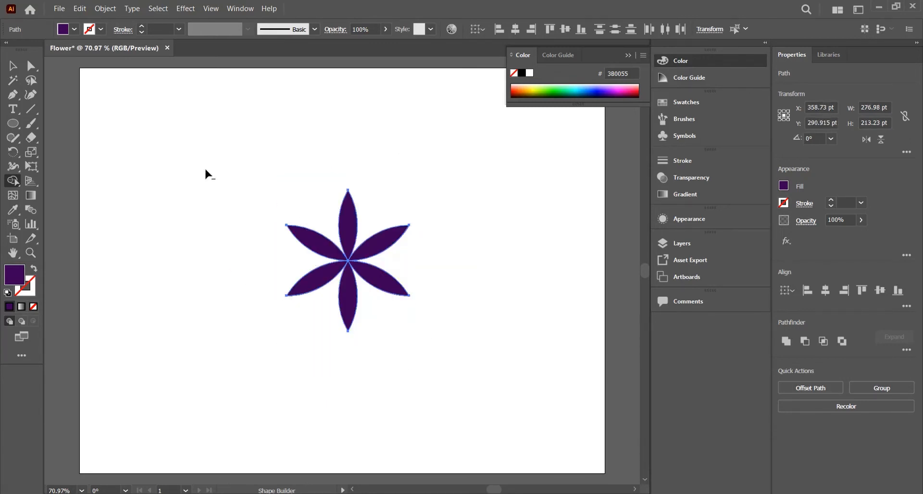
- Scale the six slim petals up to about 397 x 459 pt overall and move them to the artboard's centre
left_click(11, 67)
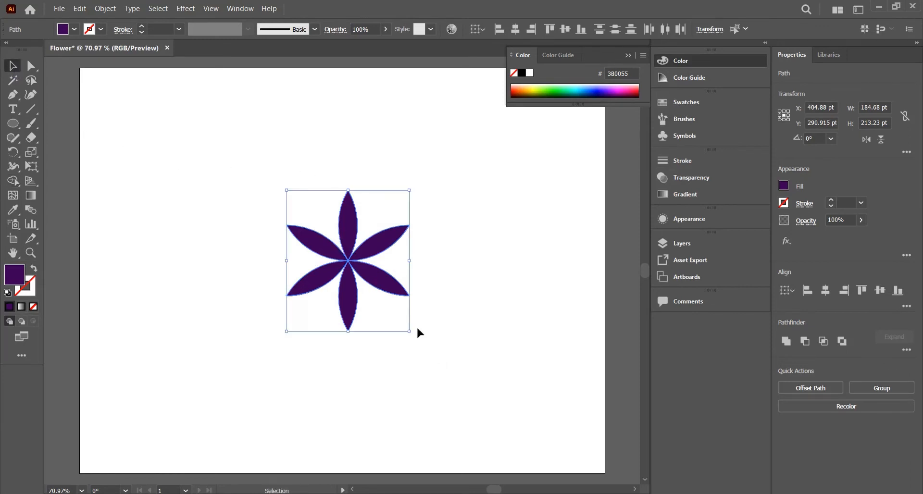
left_click_drag(409, 332, 574, 479)
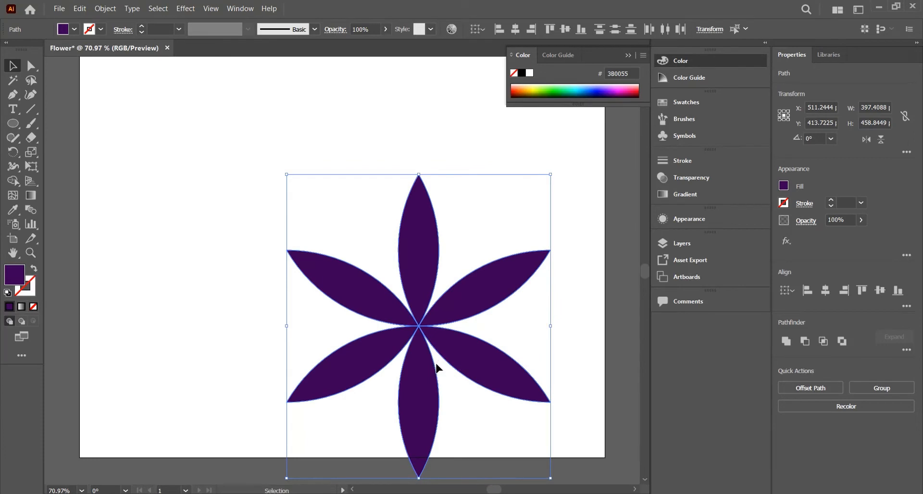
left_click_drag(435, 368, 364, 280)
left_click(511, 378)
scroll(511, 375, "up", 3)
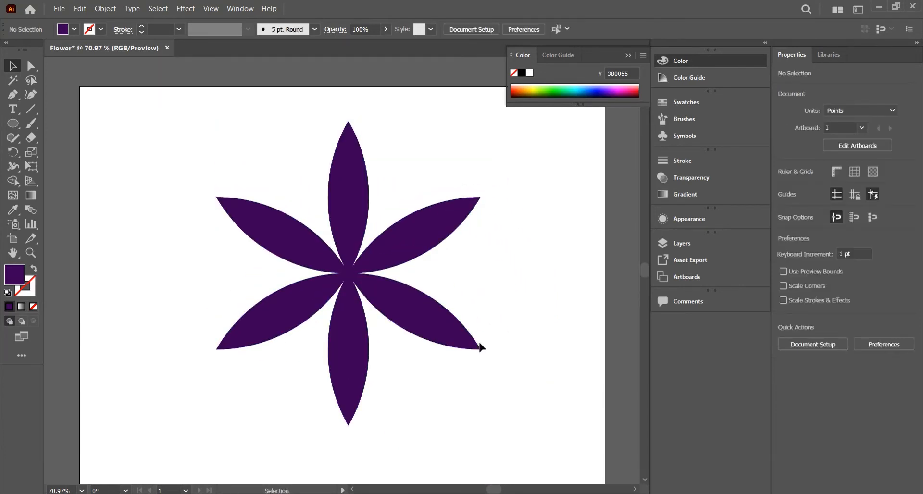
- Select all six petals and unite them with the Pathfinder
left_click_drag(189, 119, 498, 398)
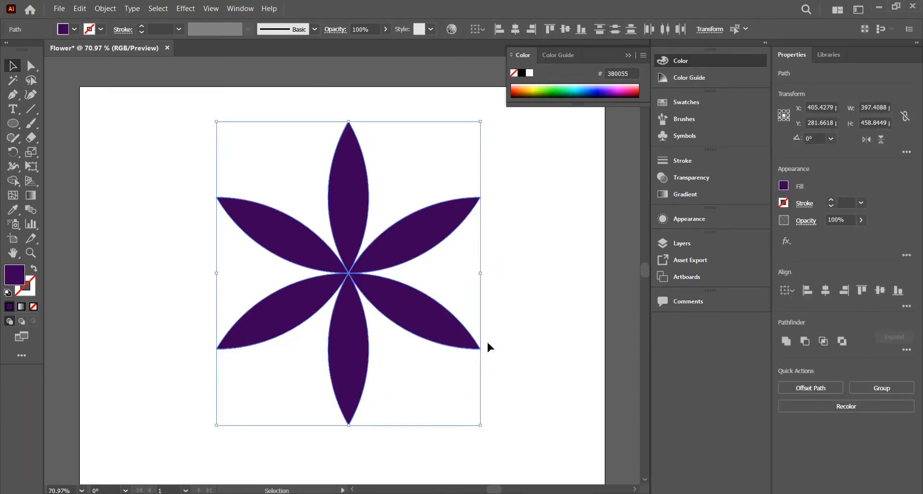
left_click(789, 344)
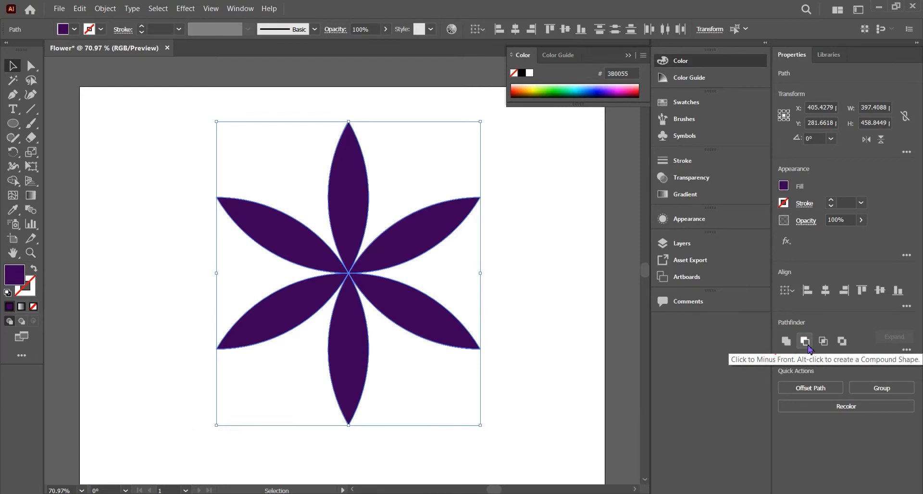
left_click(786, 342)
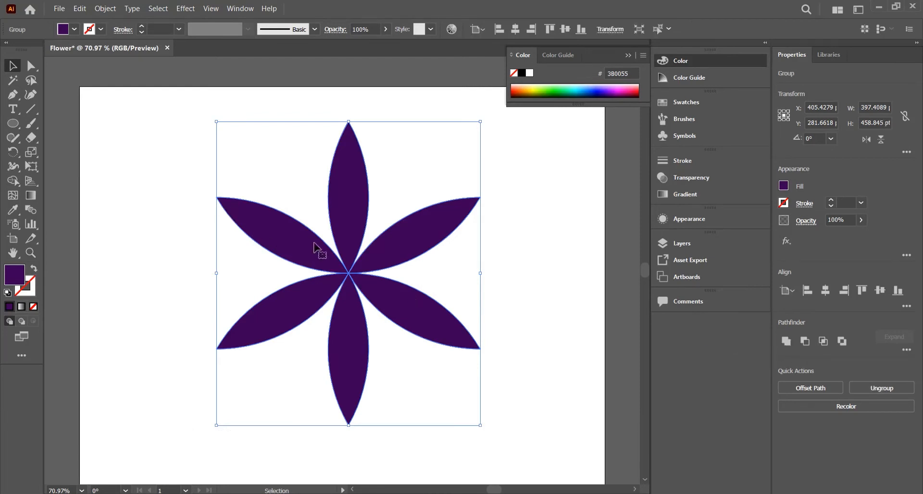
left_click(496, 265)
- Make a copy of the united flower scaled uniformly to 80% about its centre
left_click(423, 236)
scroll(509, 250, "down", 1)
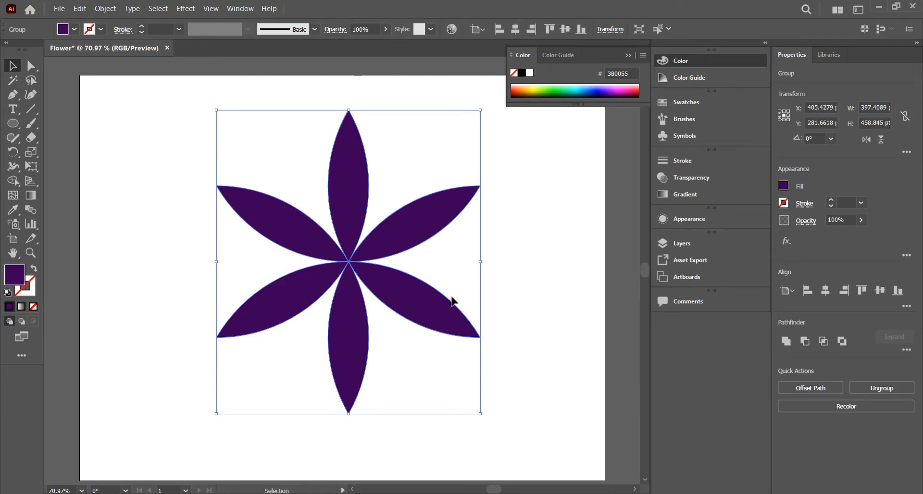
key("s")
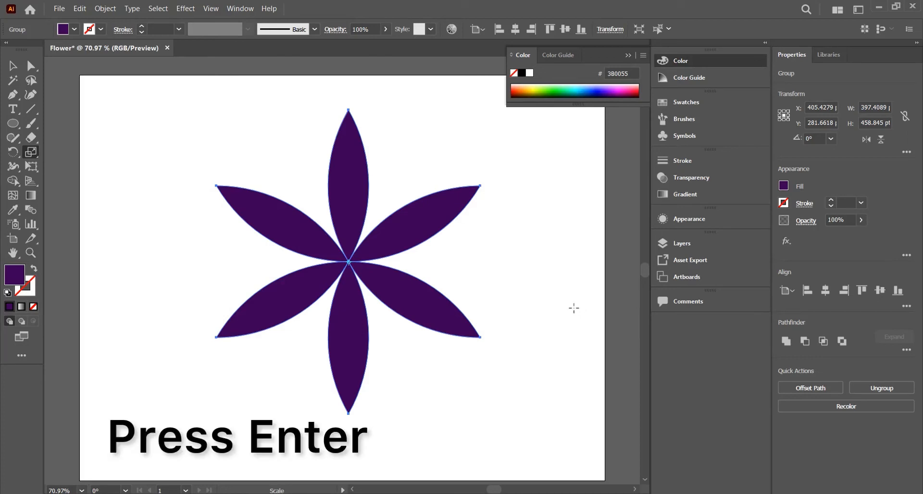
key("Return")
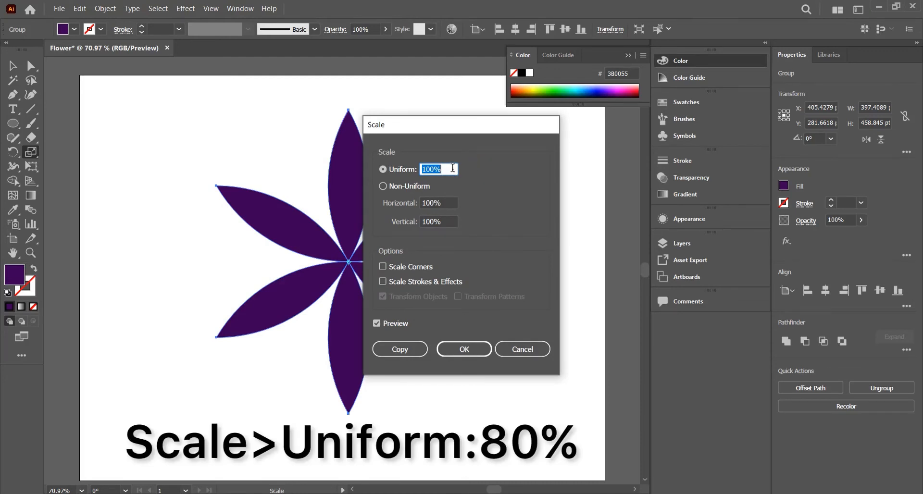
key("BackSpace")
type("80")
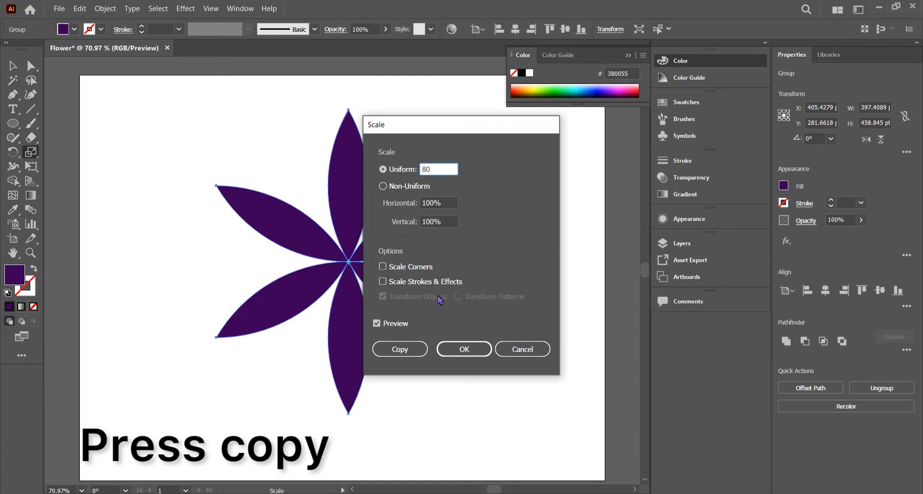
left_click(400, 349)
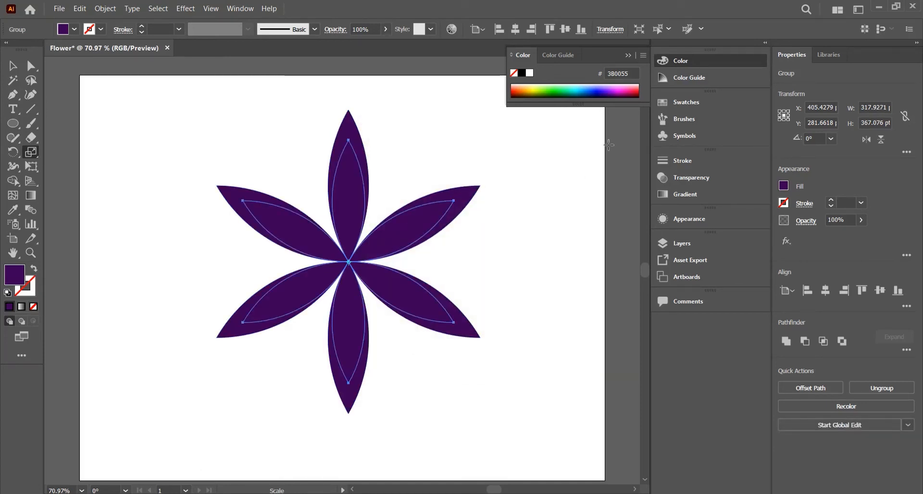
- Change the fill of the 80% flower copy to the plum colour 650055
left_click(783, 187)
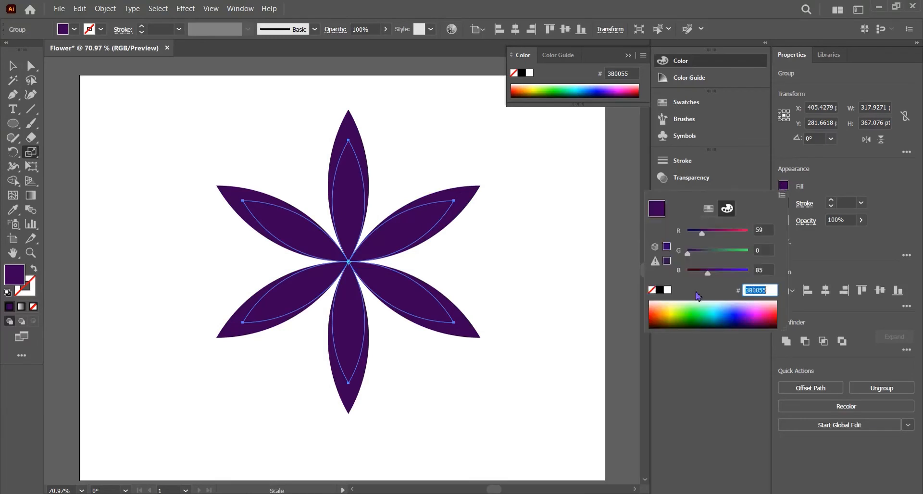
left_click_drag(726, 233, 734, 233)
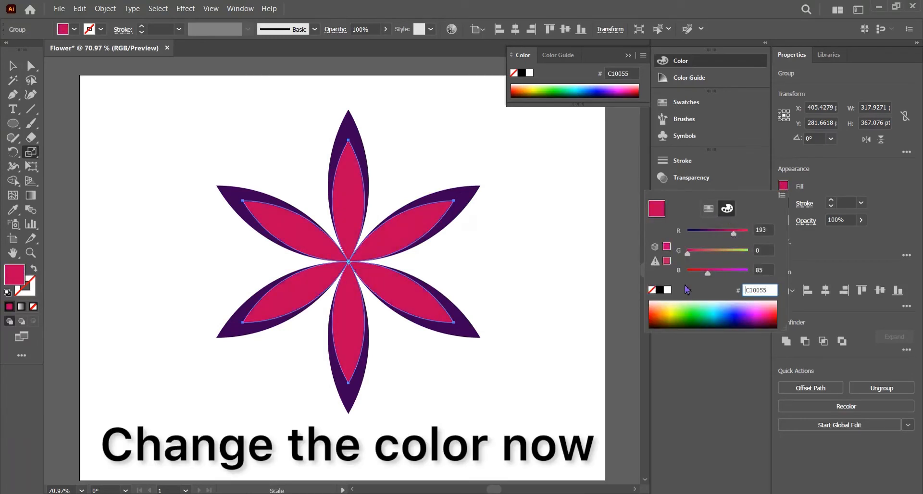
left_click(716, 233)
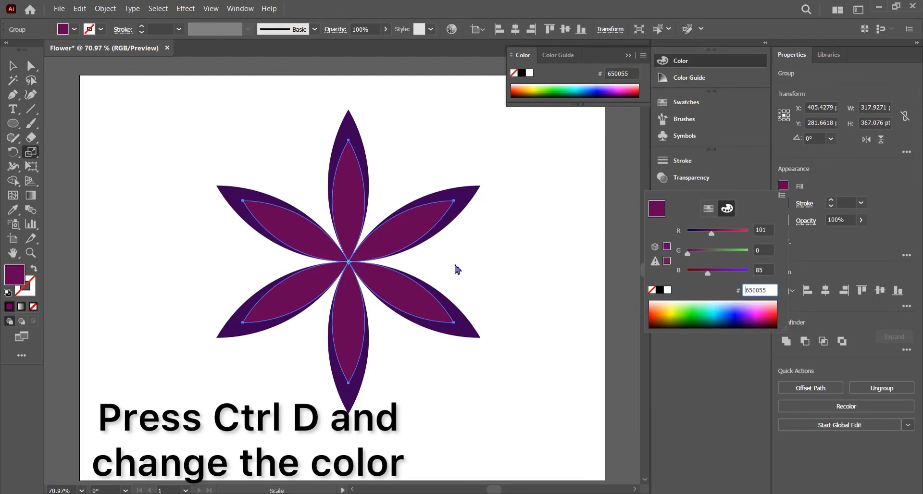
- Try the fill colour 770055 on the inner flower copy, and undo that colour change
left_click(414, 258)
key("ctrl")
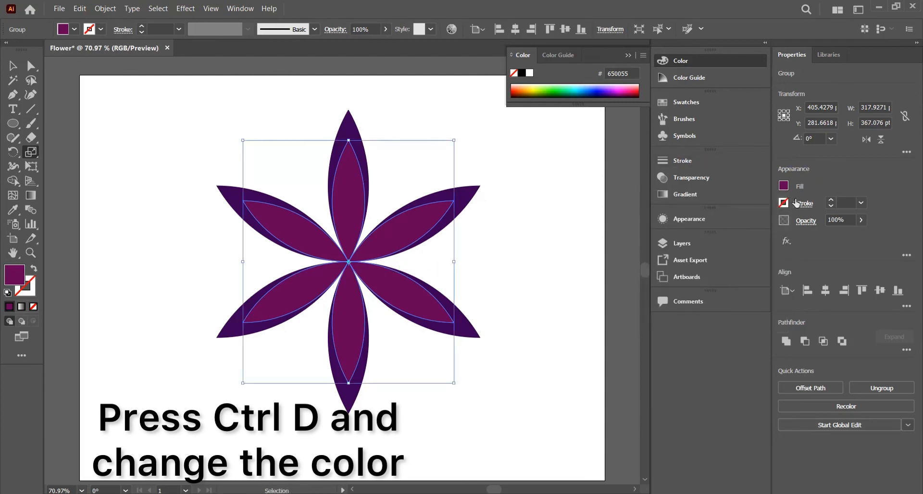
left_click(783, 186)
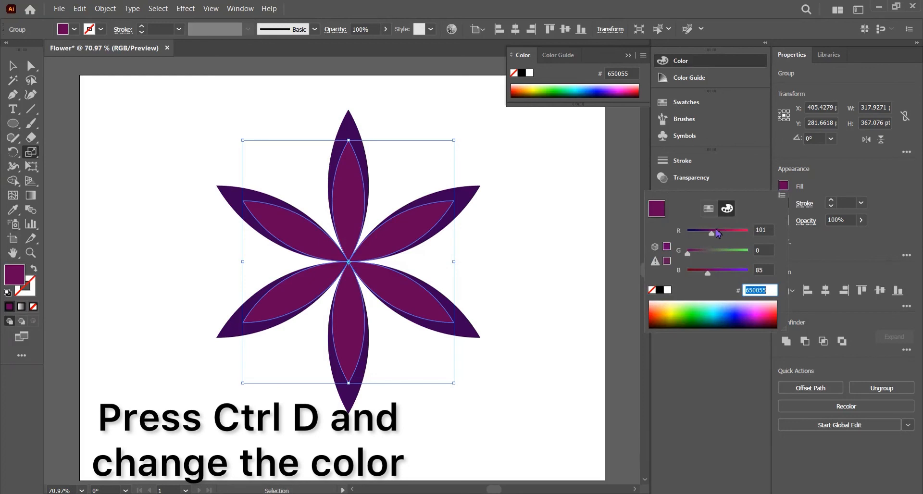
left_click(717, 232)
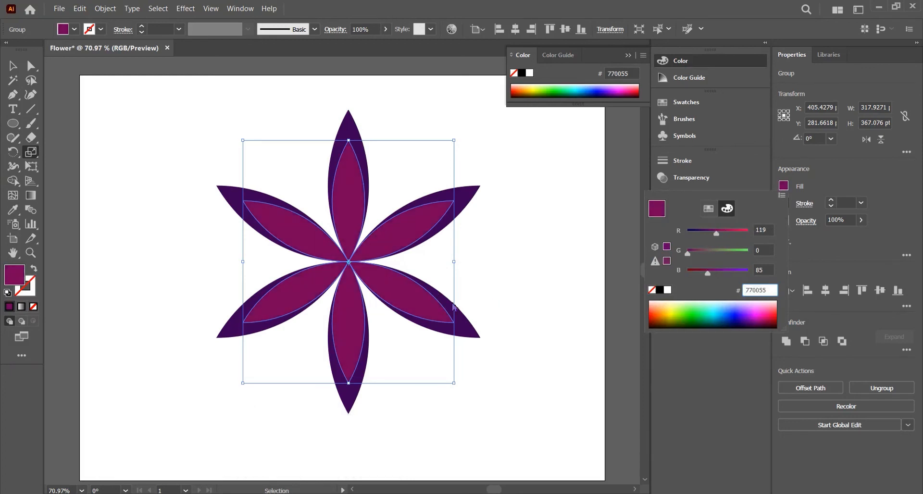
left_click(496, 256)
left_click(397, 238)
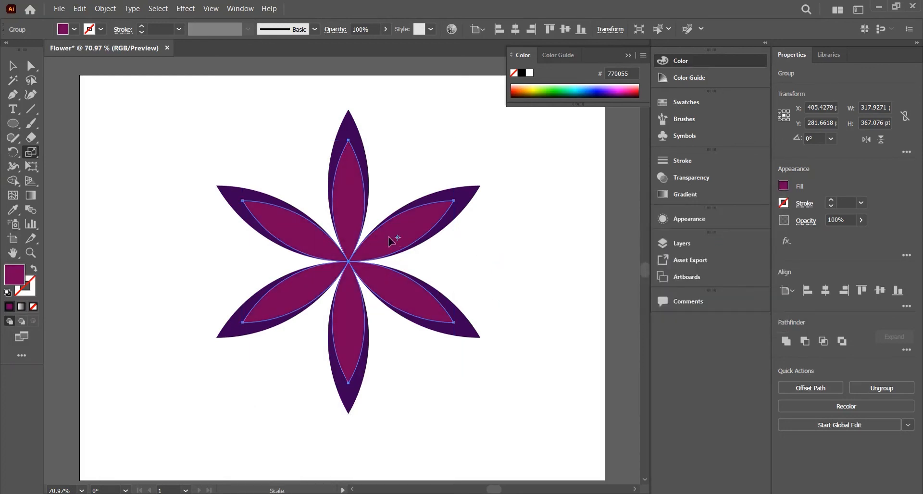
key("ctrl")
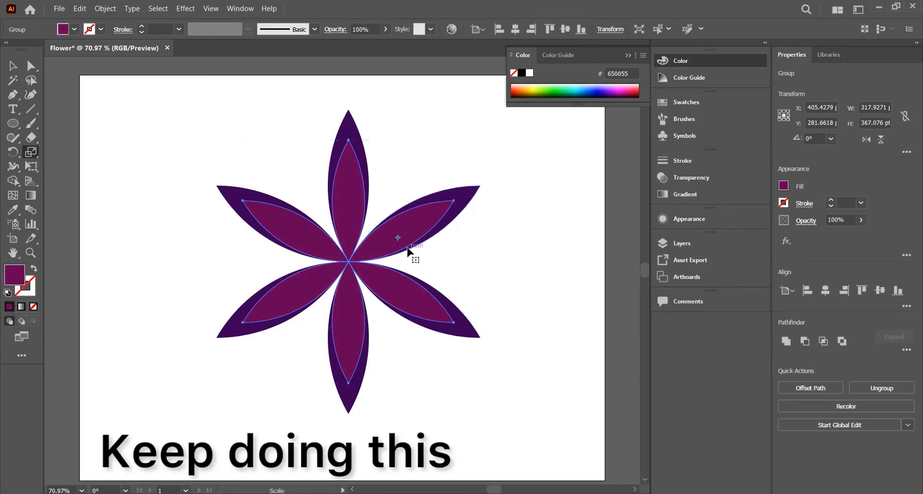
- Repeat the 80% scaled copy for a third petal layer and fill it with 7D0055
key("ctrl+d")
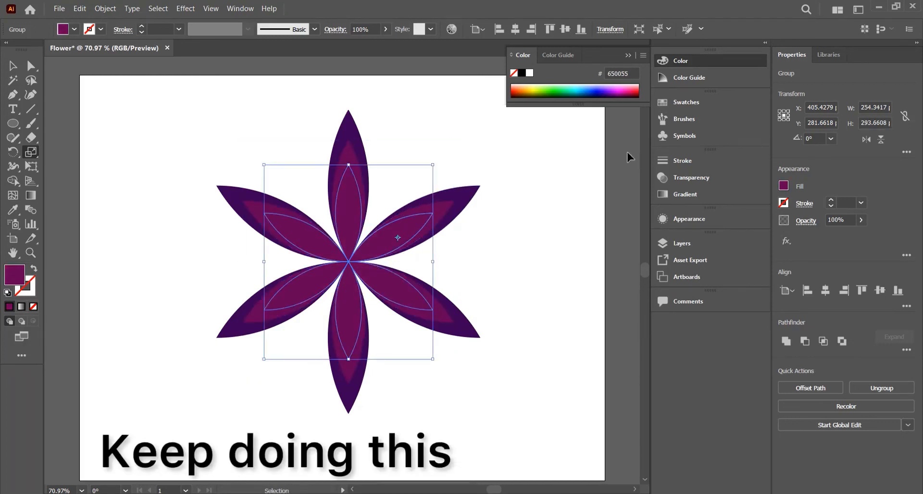
left_click(785, 187)
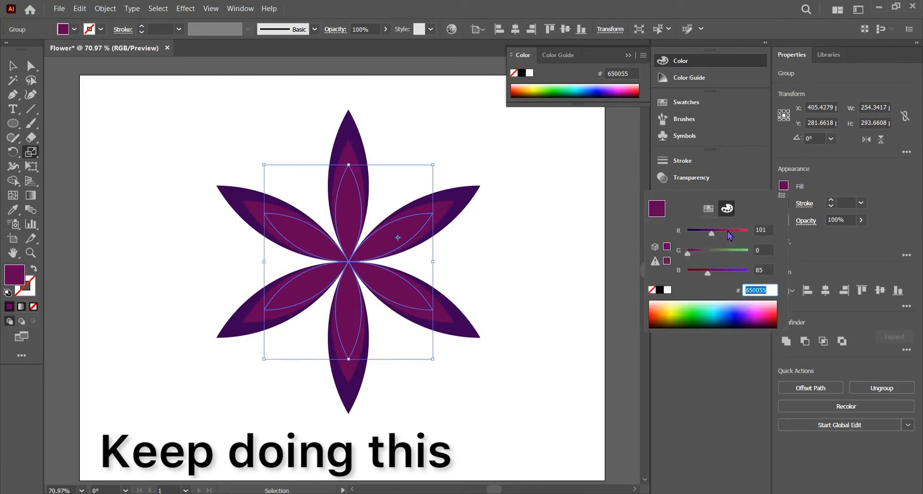
left_click_drag(712, 233, 718, 232)
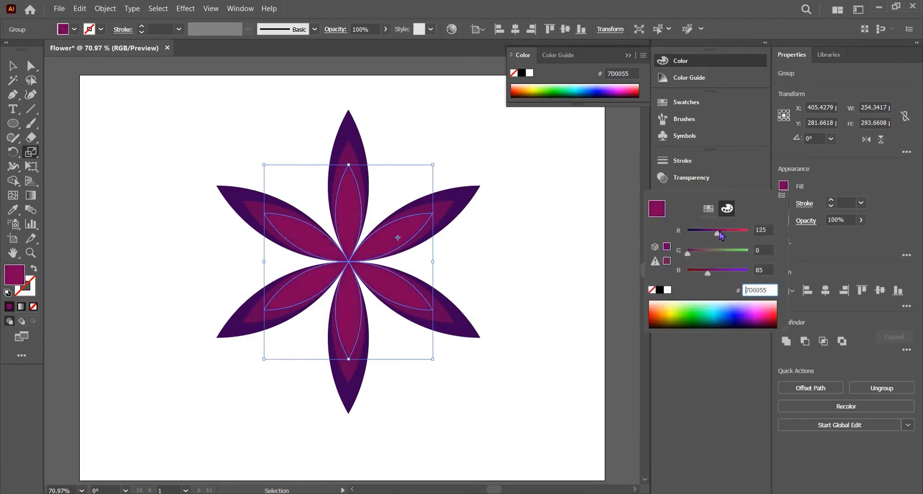
left_click(406, 281)
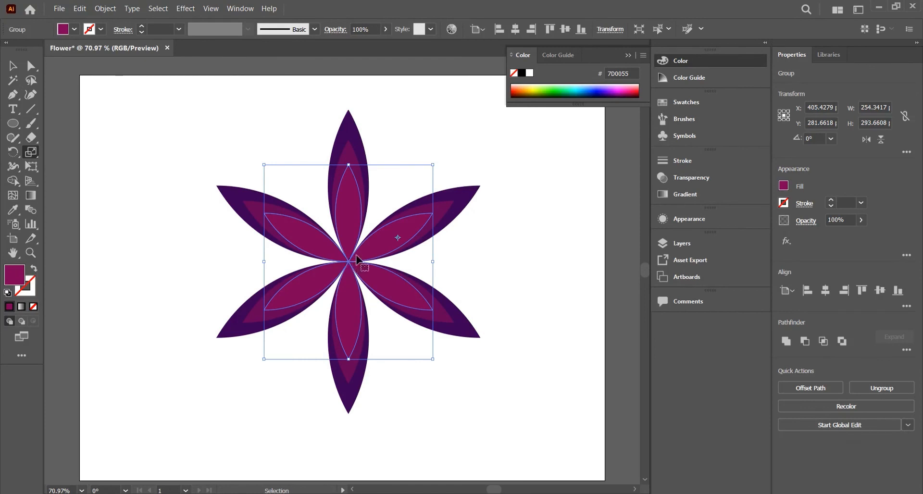
- Repeat the scaled copy for a fourth, innermost petal layer, fill it with 932B70 and deselect the artwork
key("ctrl+d")
left_click(782, 191)
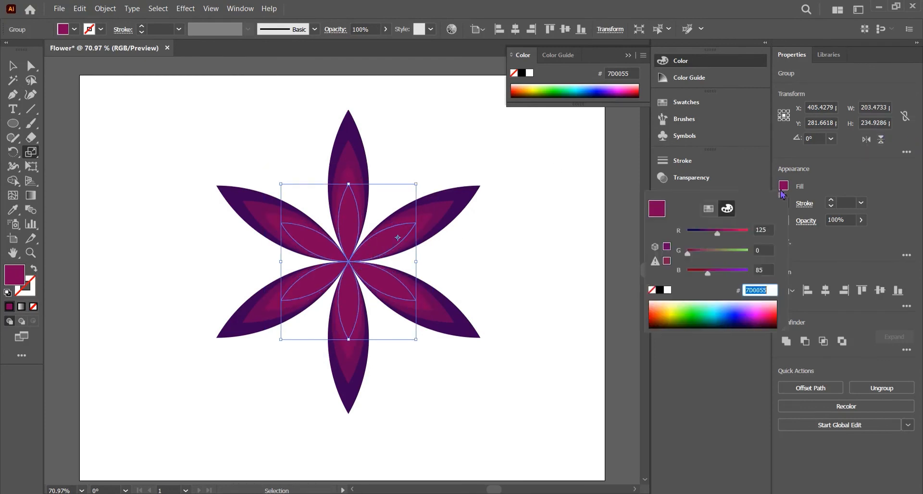
left_click_drag(726, 238, 721, 234)
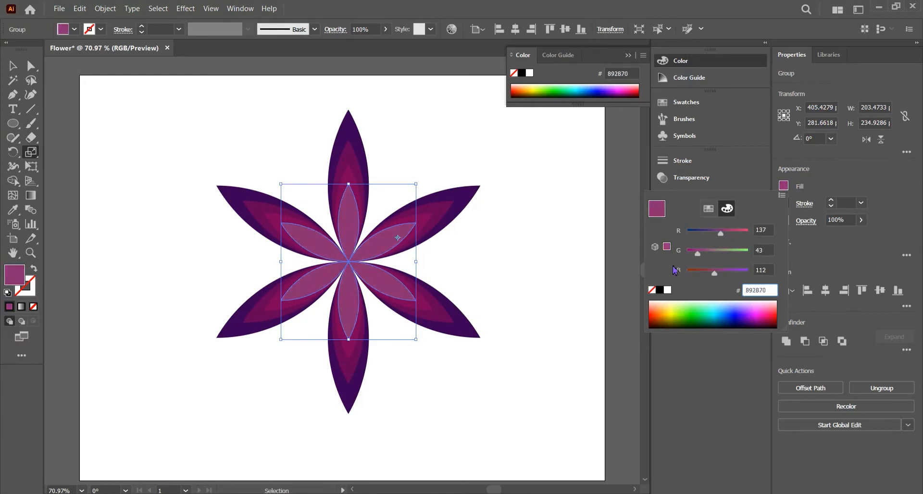
left_click(479, 282)
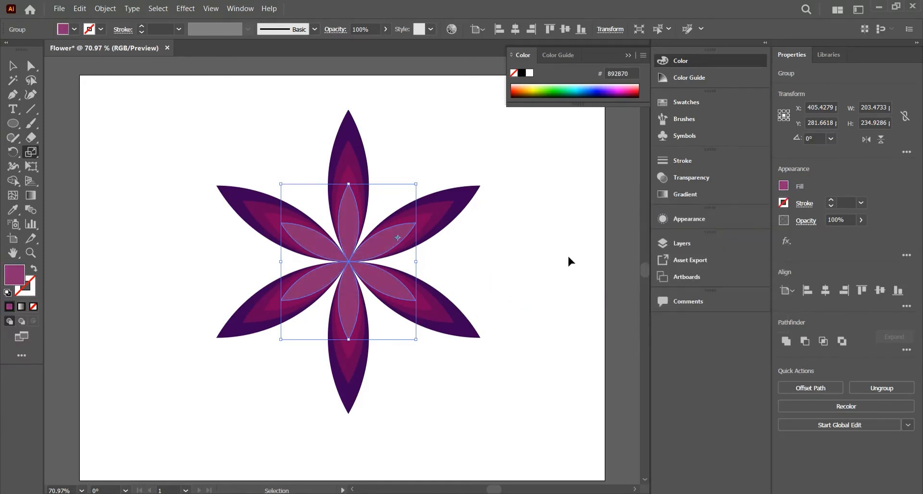
left_click(783, 187)
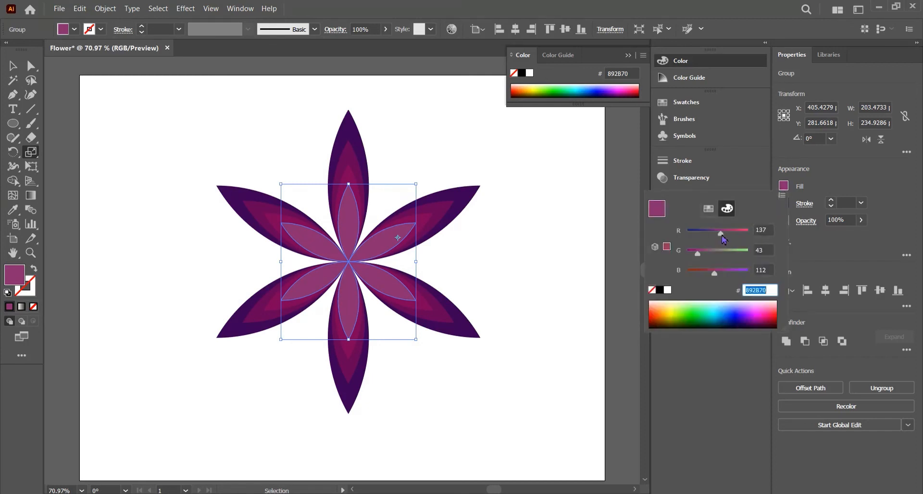
left_click_drag(721, 233, 723, 232)
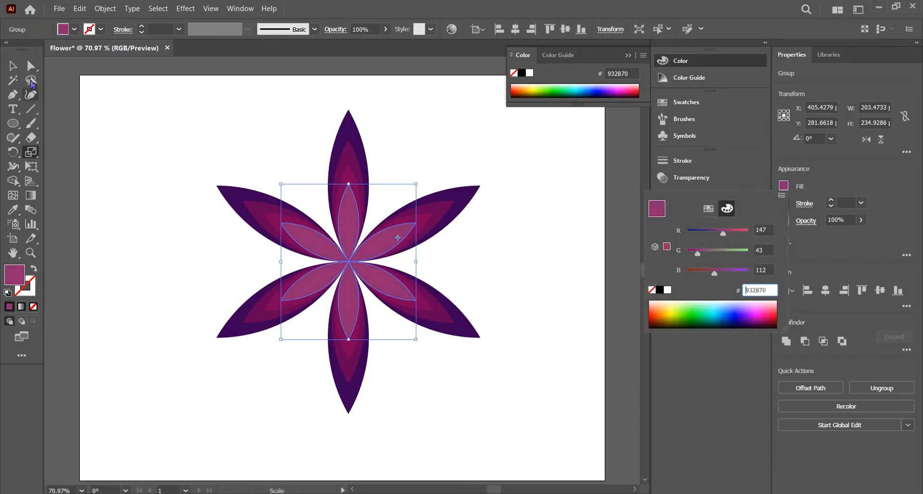
left_click(13, 67)
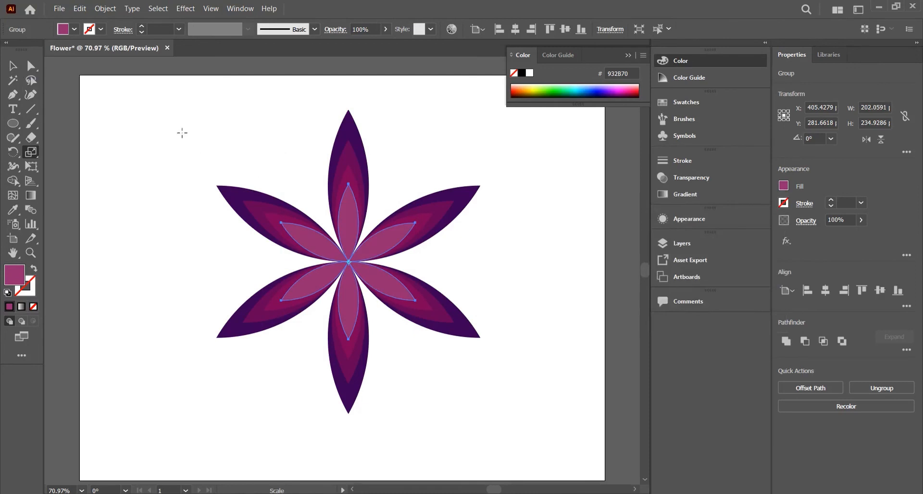
left_click(13, 66)
left_click(218, 85)
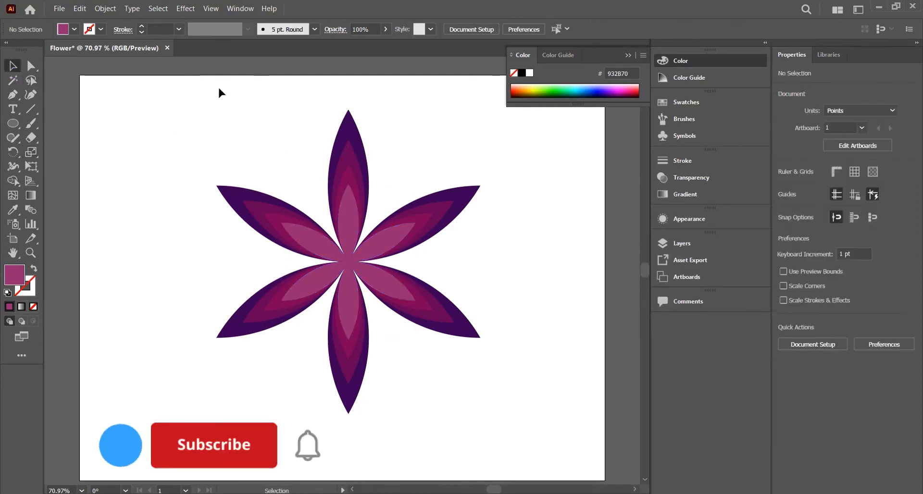